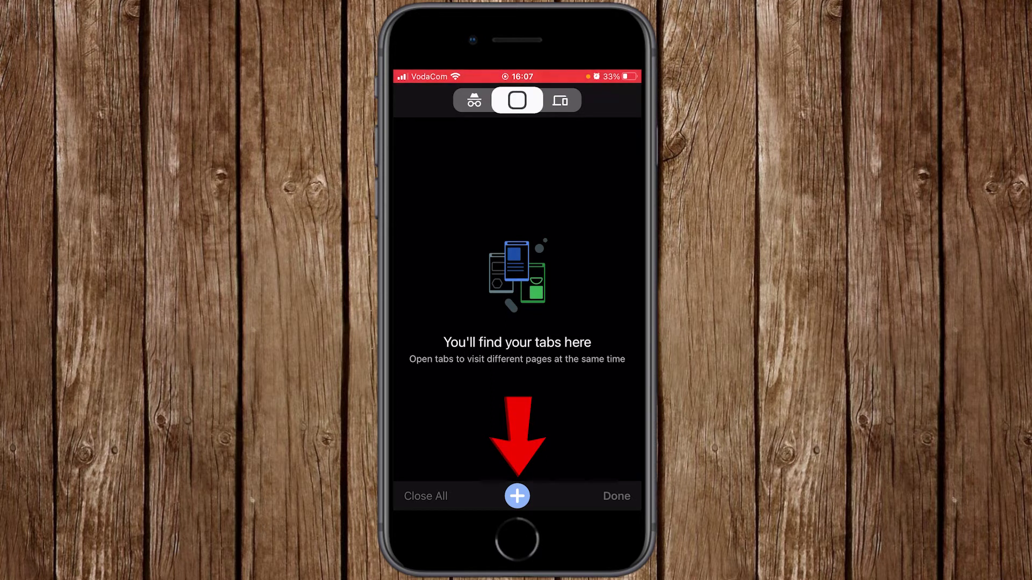
Step: Start a fresh tab on the Google start page from the tab switcher
click(517, 496)
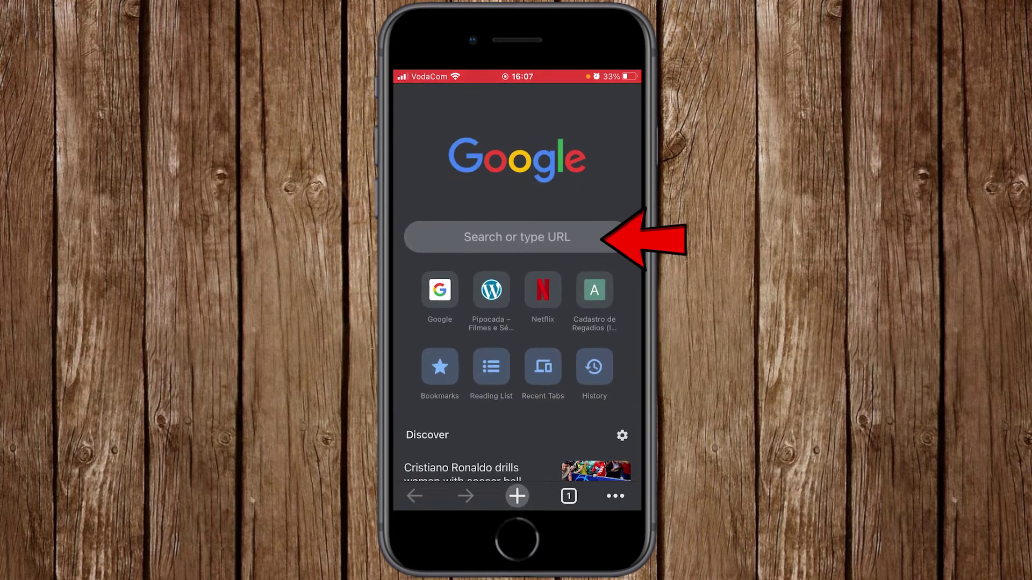
Step: Run a Google search for 'flowers' from the start page search box
click(516, 236)
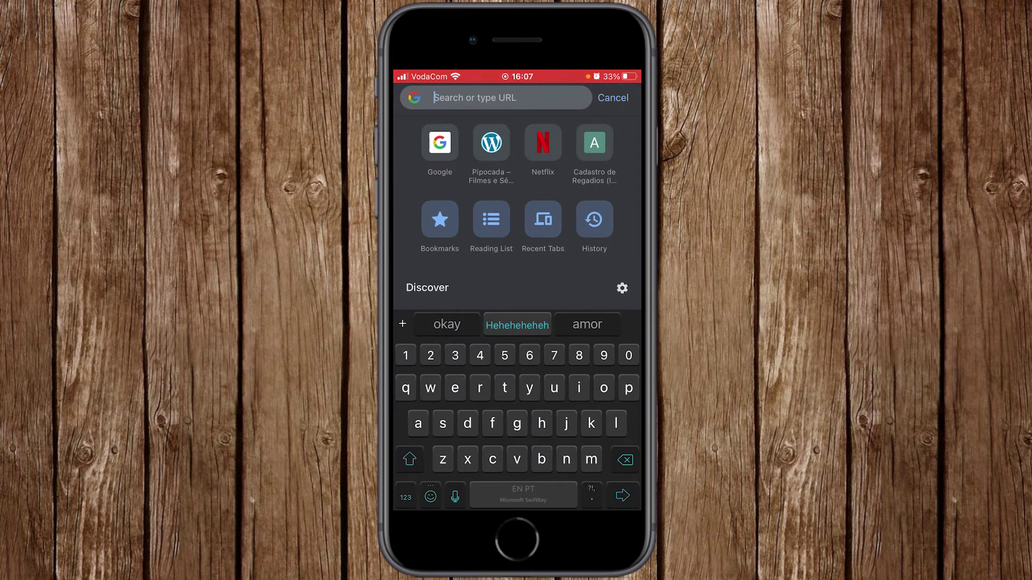
text(f)
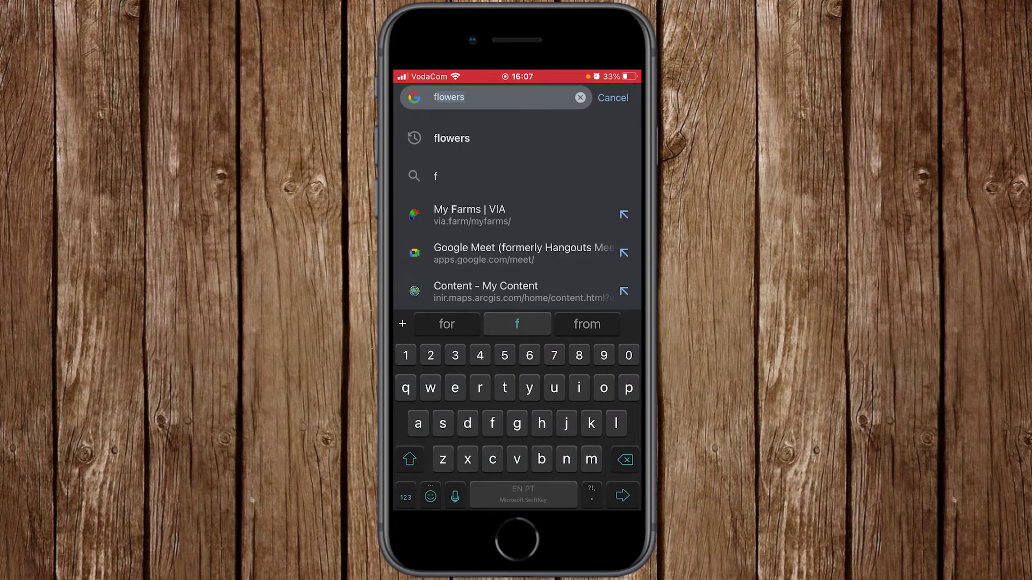
text(lowers)
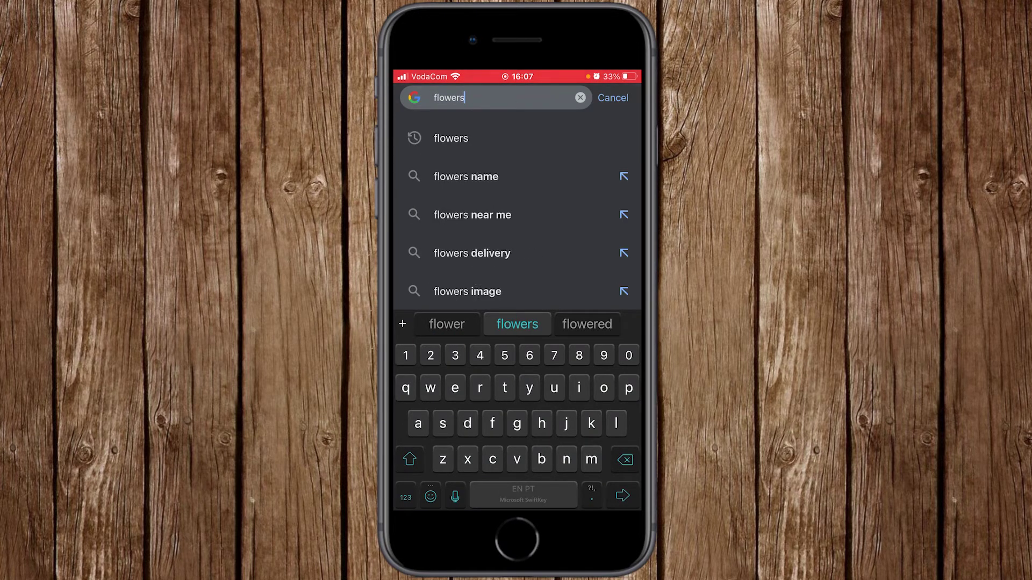
key(Return)
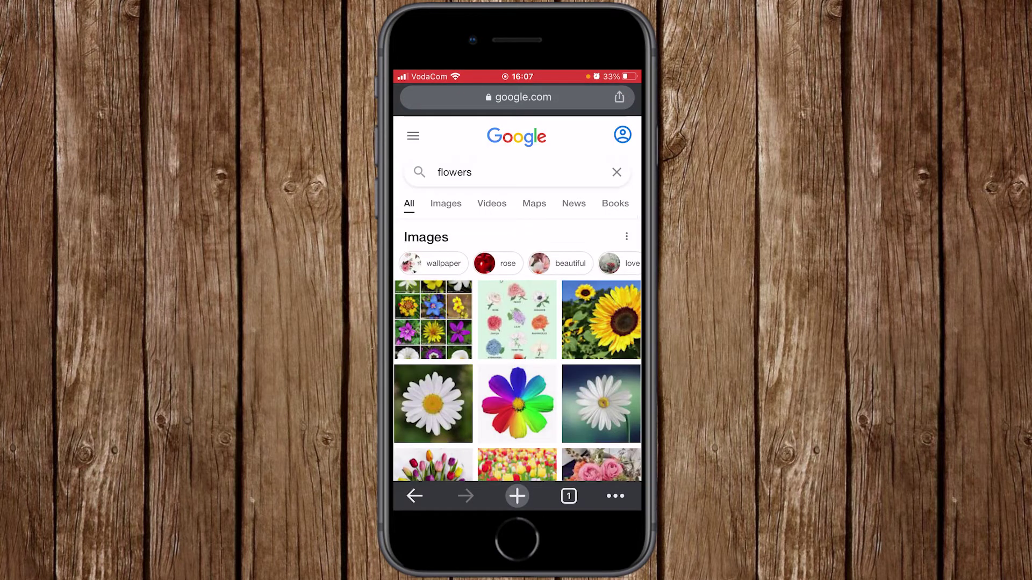
scroll(517, 322, down, 3)
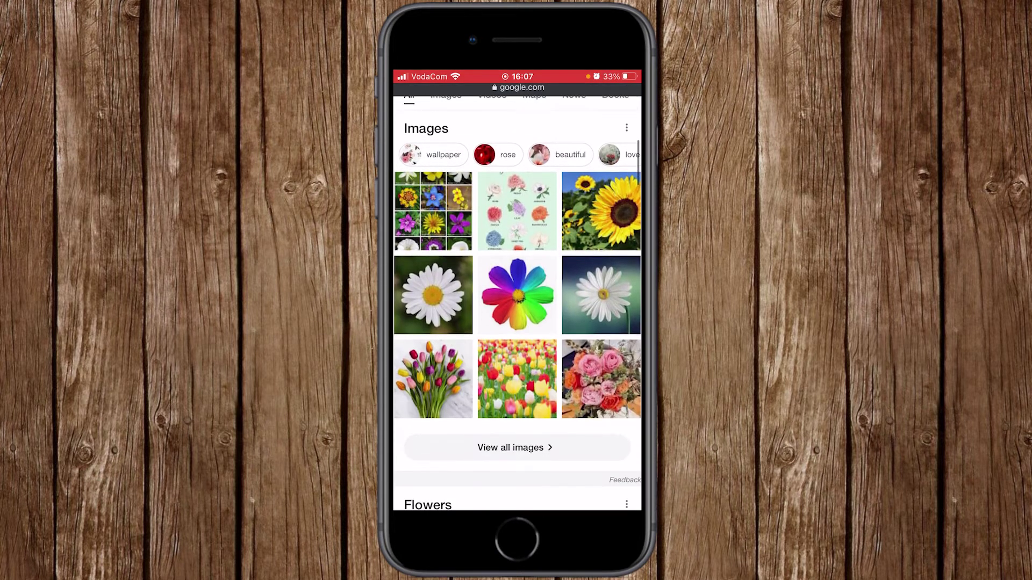
scroll(516, 322, up, 3)
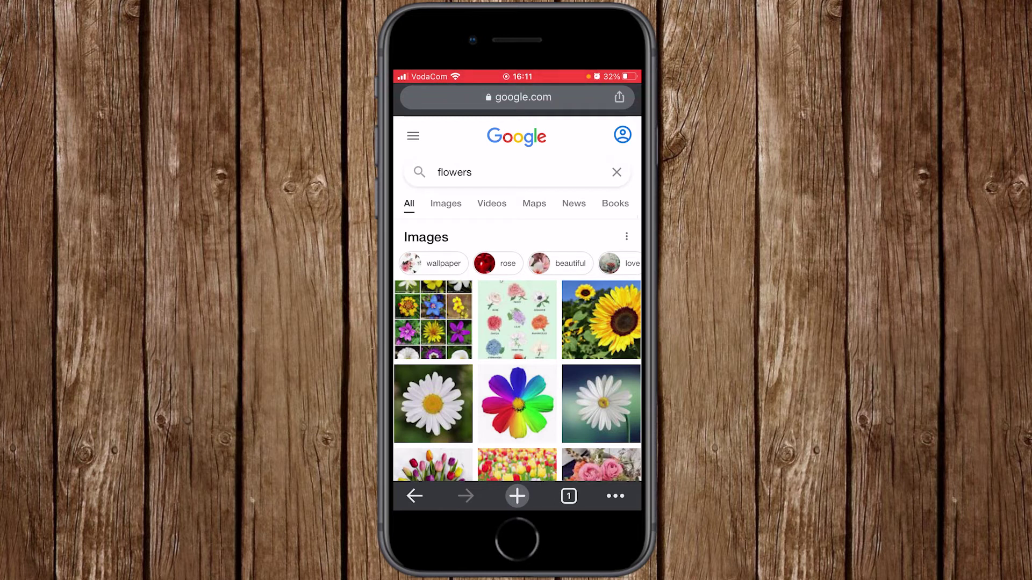
Step: Bring up Chrome's ... menu over the flowers search results
click(614, 495)
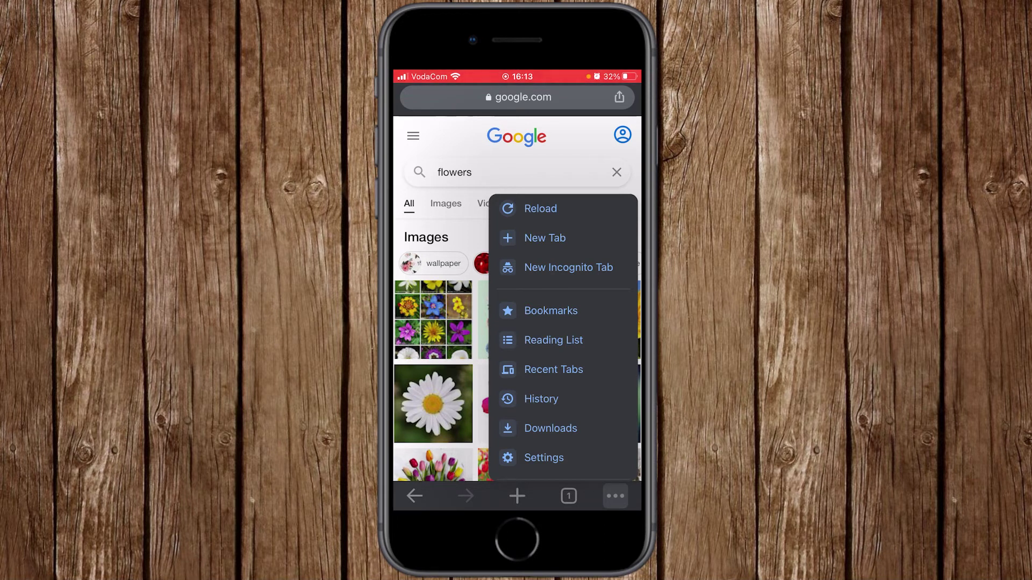
Step: From Settings, begin signing in with another Google account for sync
click(543, 457)
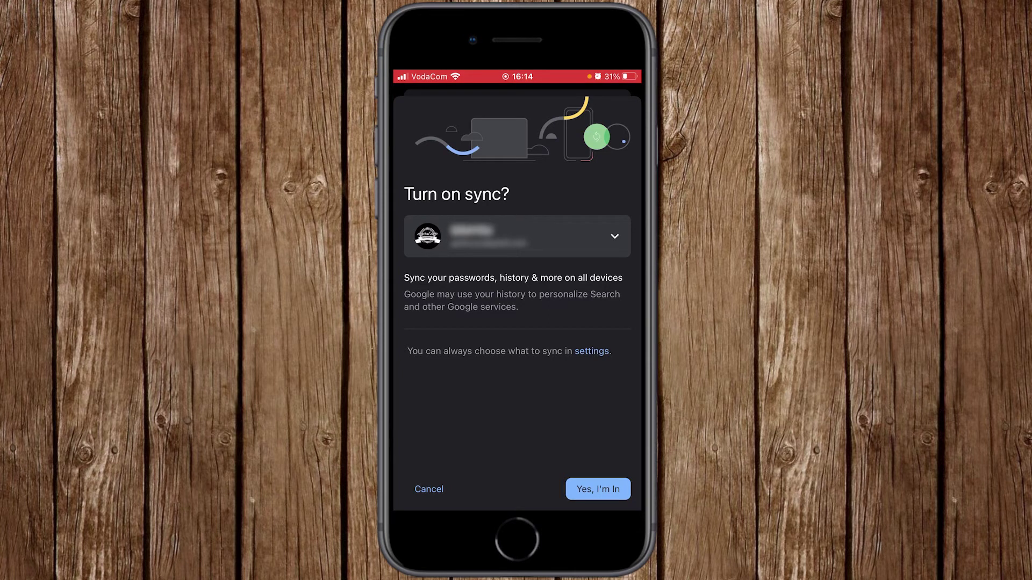
click(614, 236)
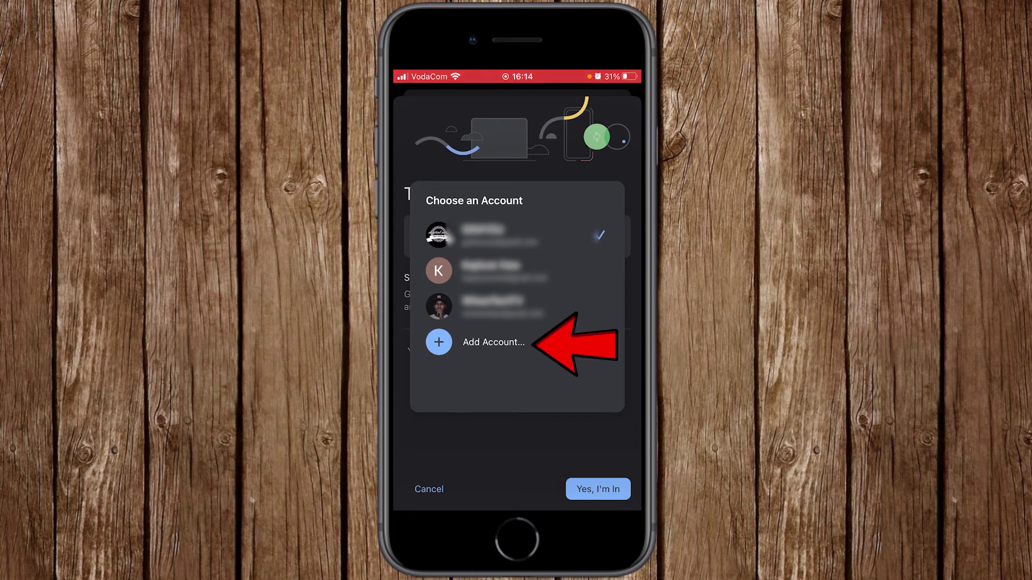
click(476, 341)
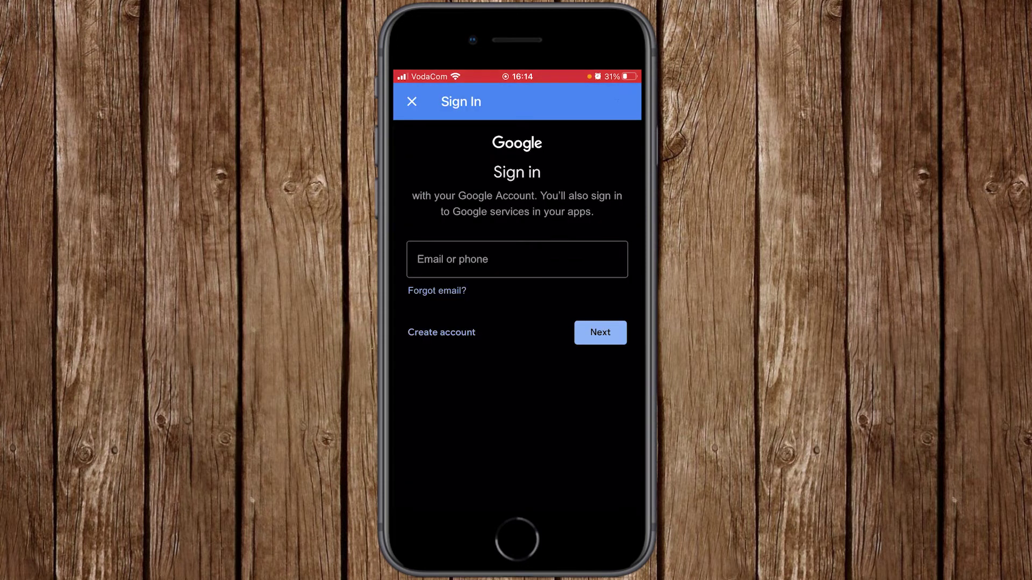
click(516, 259)
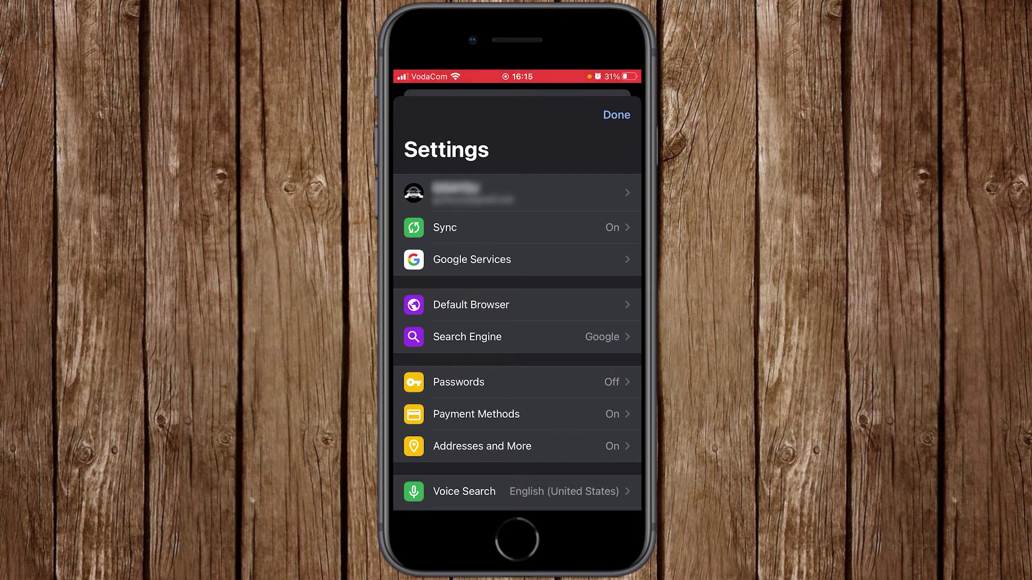
Step: Go into the Sync page listing every synced data type
click(445, 227)
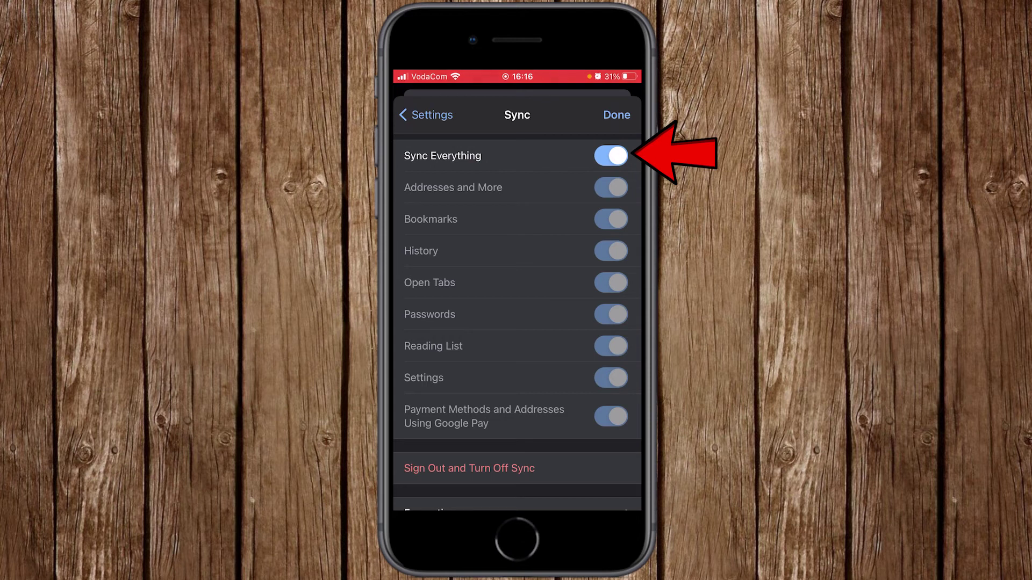
Step: Switch off Sync Everything, History, Bookmarks, Passwords, Reading List and Settings, then return to the results
click(611, 156)
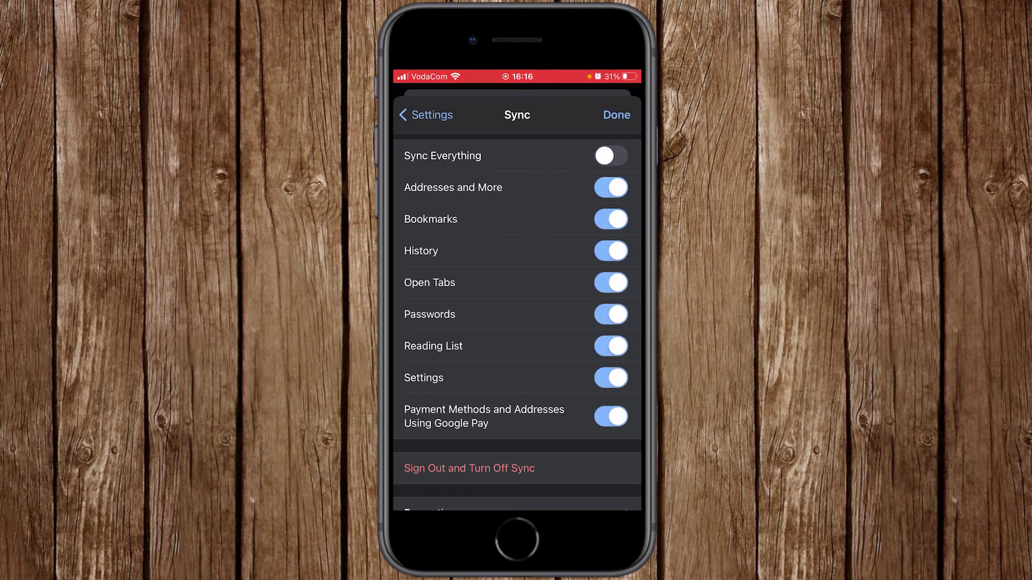
click(611, 250)
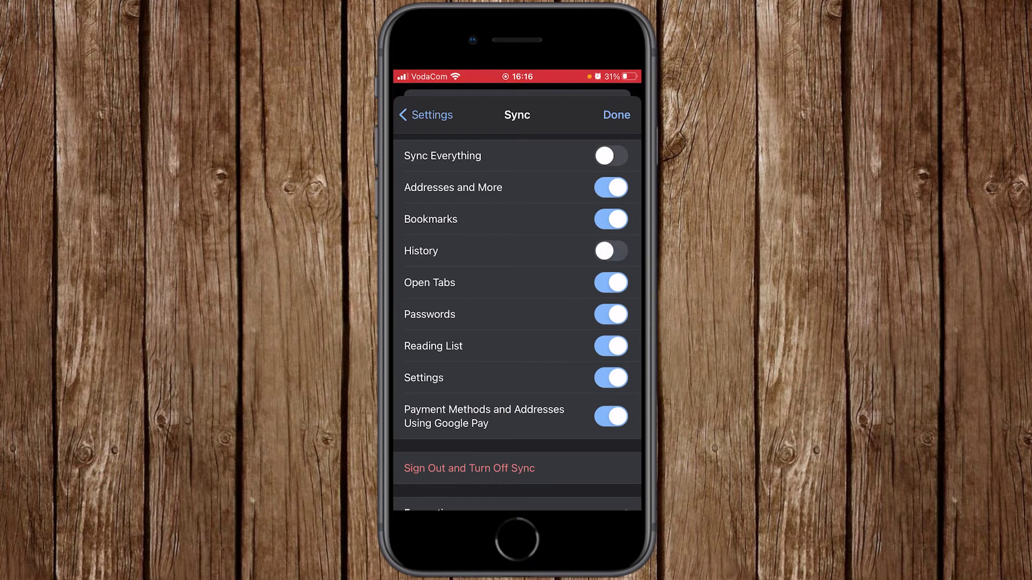
click(611, 219)
click(611, 314)
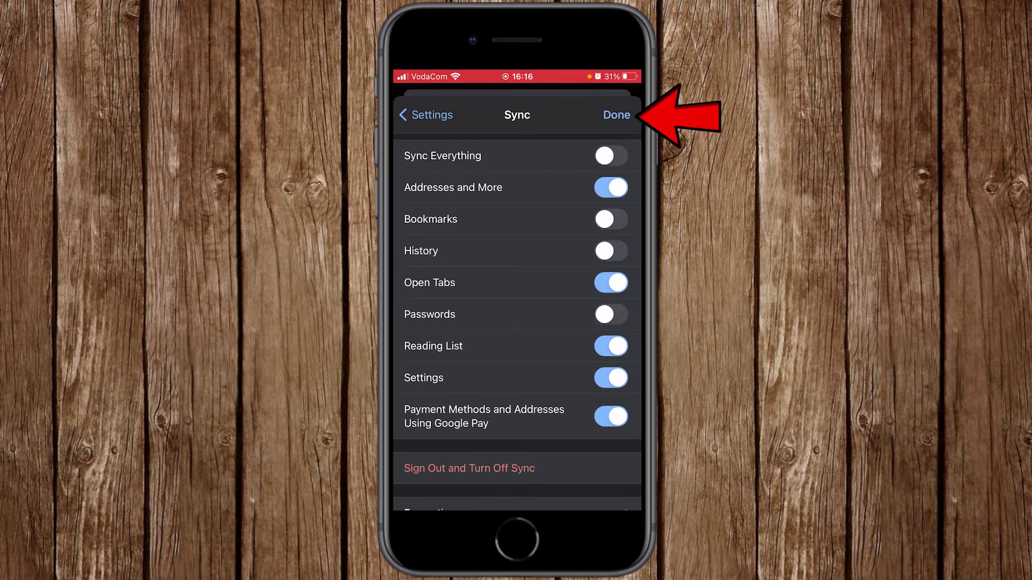
click(611, 346)
click(611, 377)
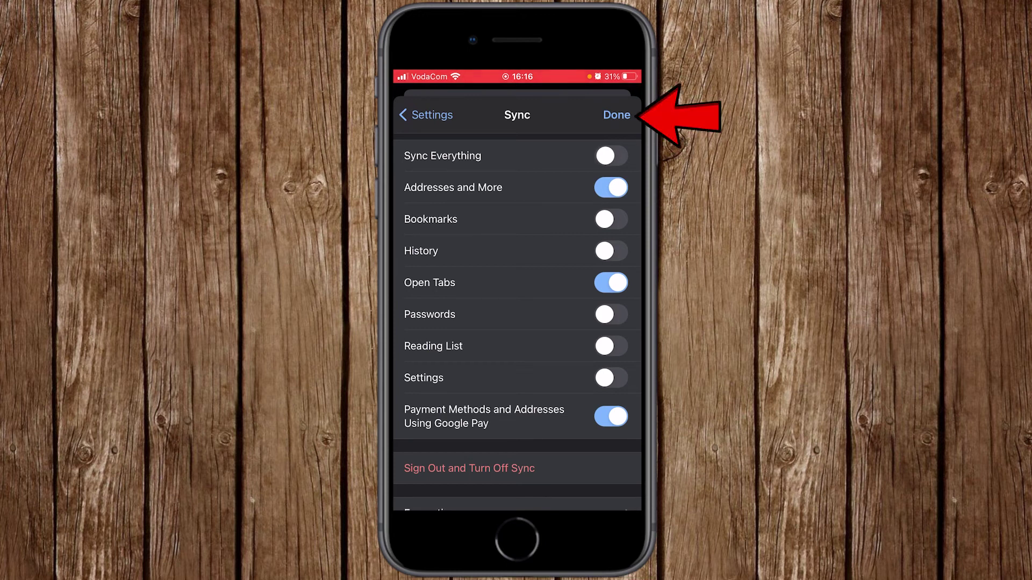
click(611, 156)
click(616, 114)
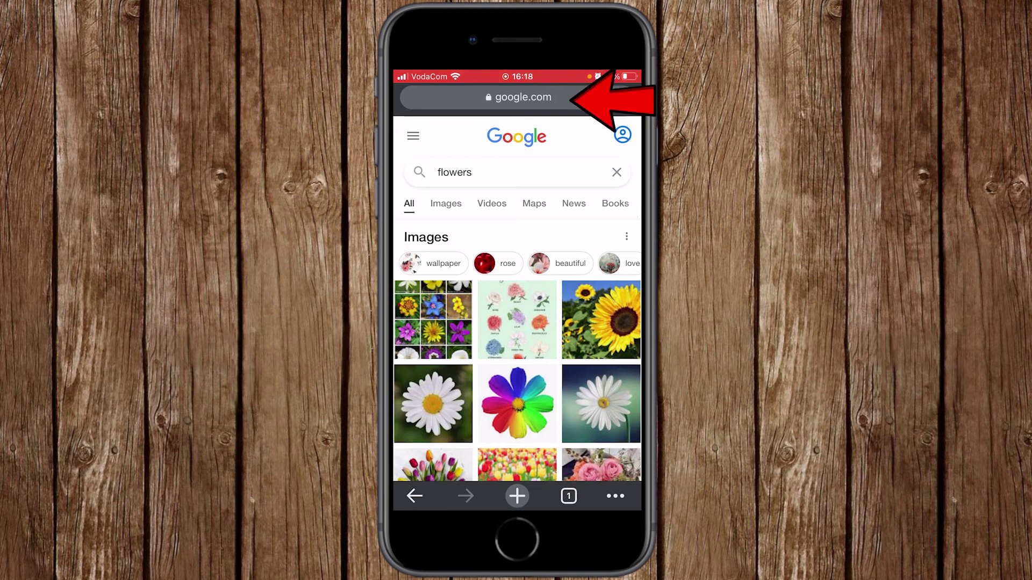
click(524, 97)
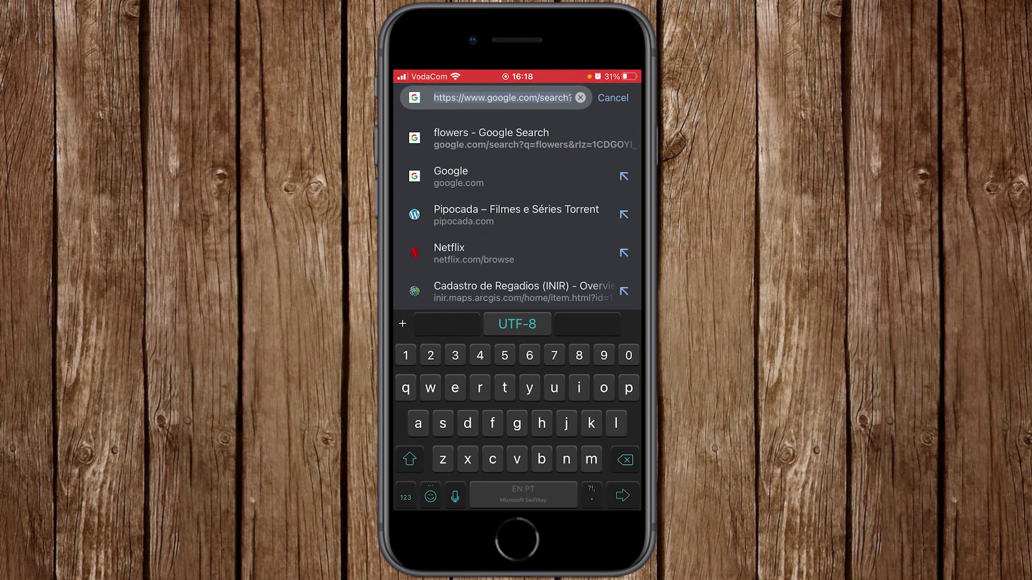
click(579, 98)
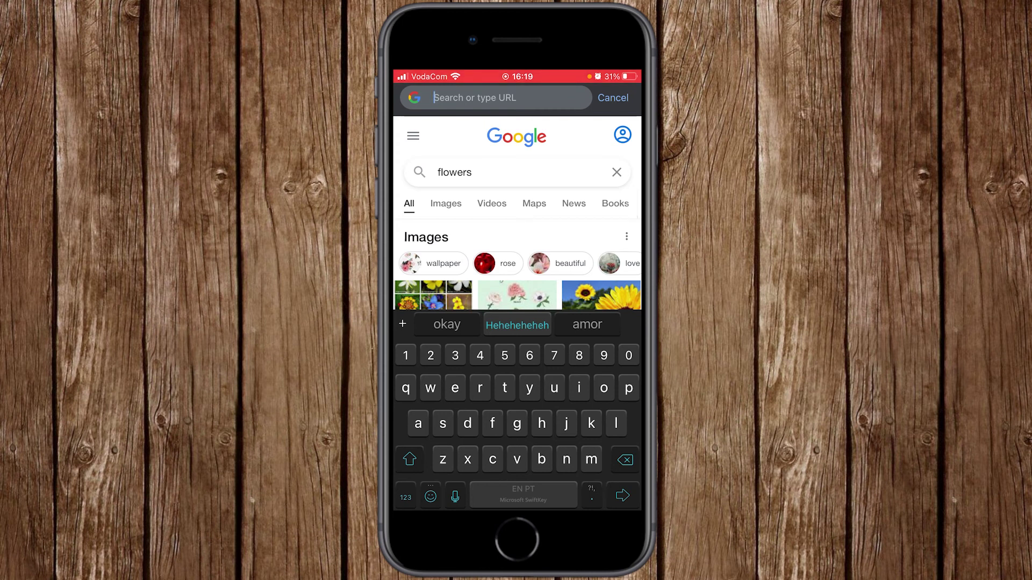
text(www.a)
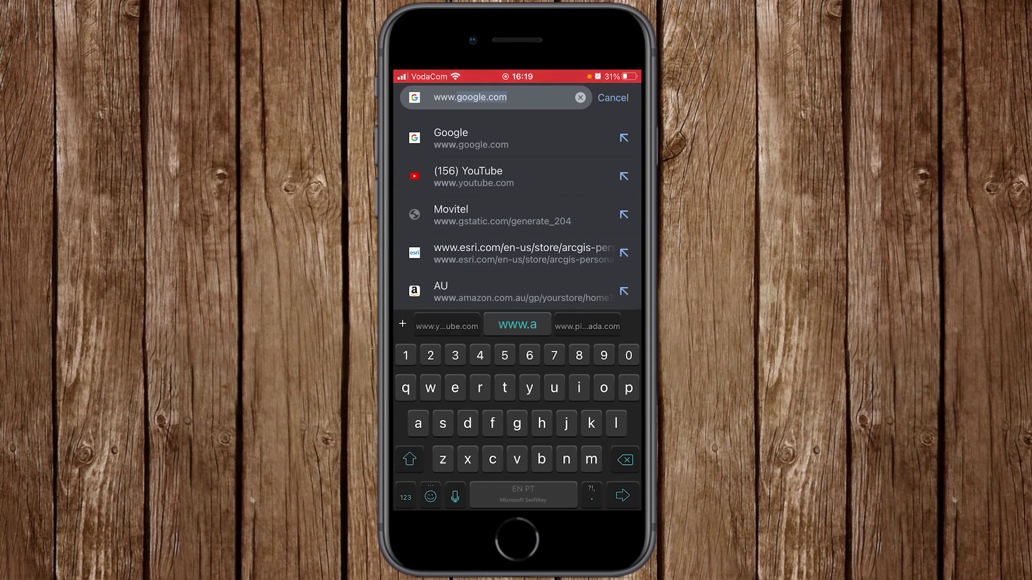
text(ppl)
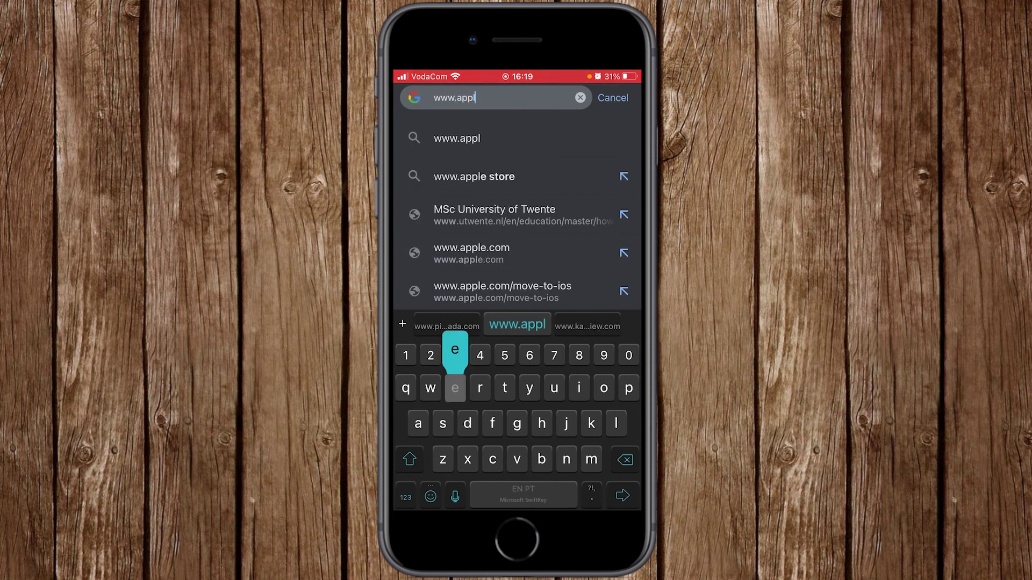
text(e.com)
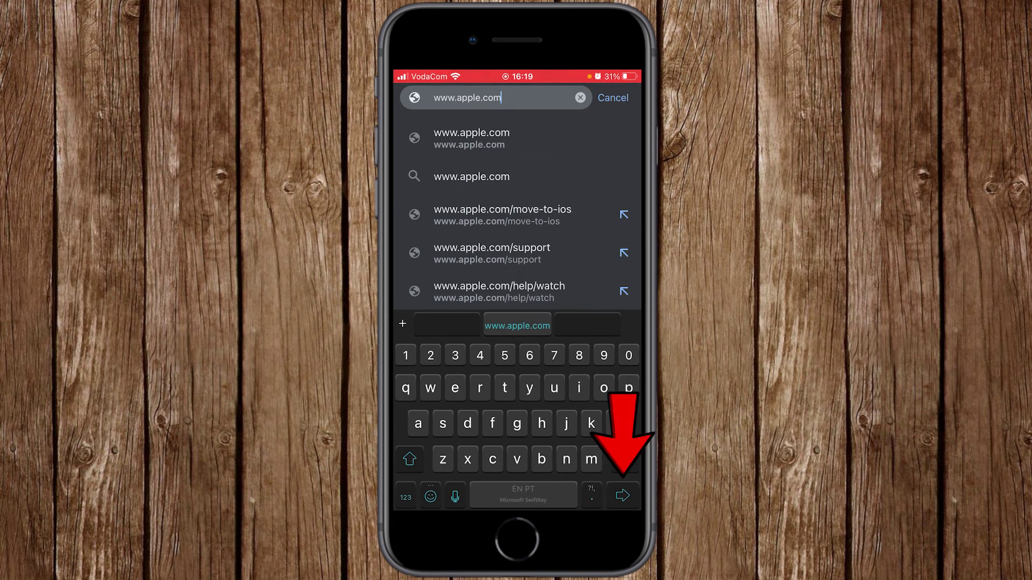
key(Return)
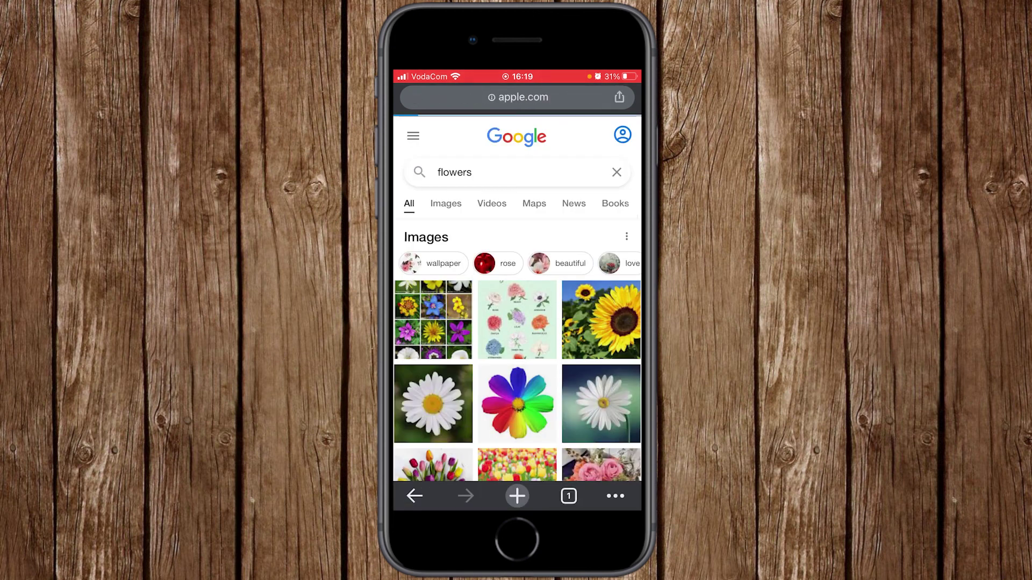